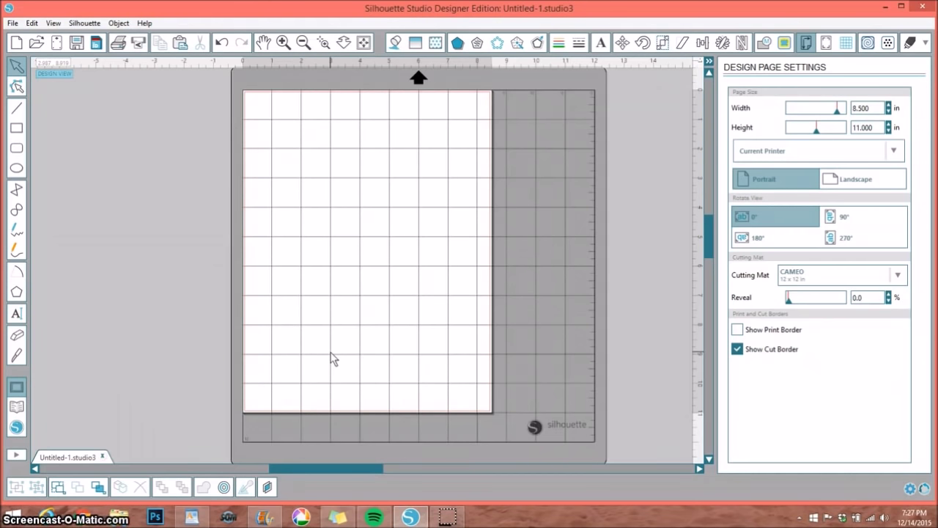
Step: Open the design library at the Shapes/Frames/Labels > Circles/shaped circles folder
left_click(17, 408)
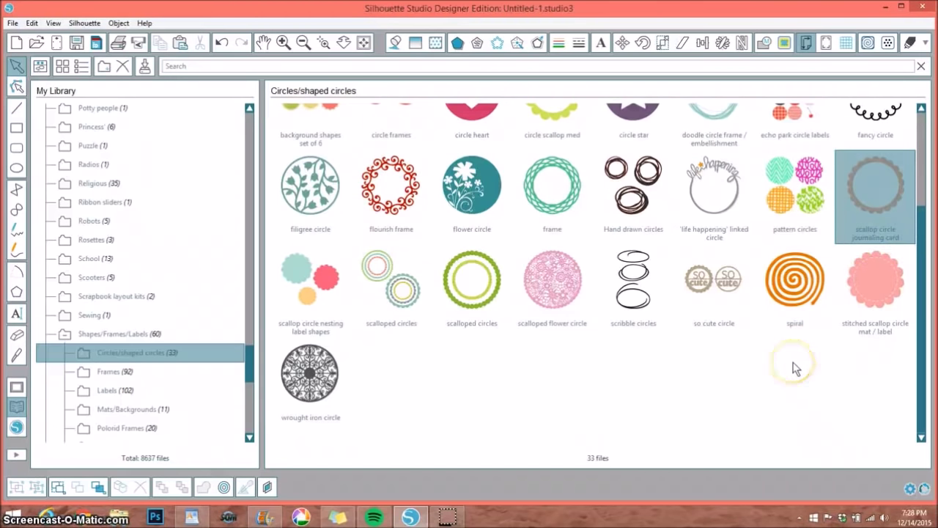
double_click(856, 174)
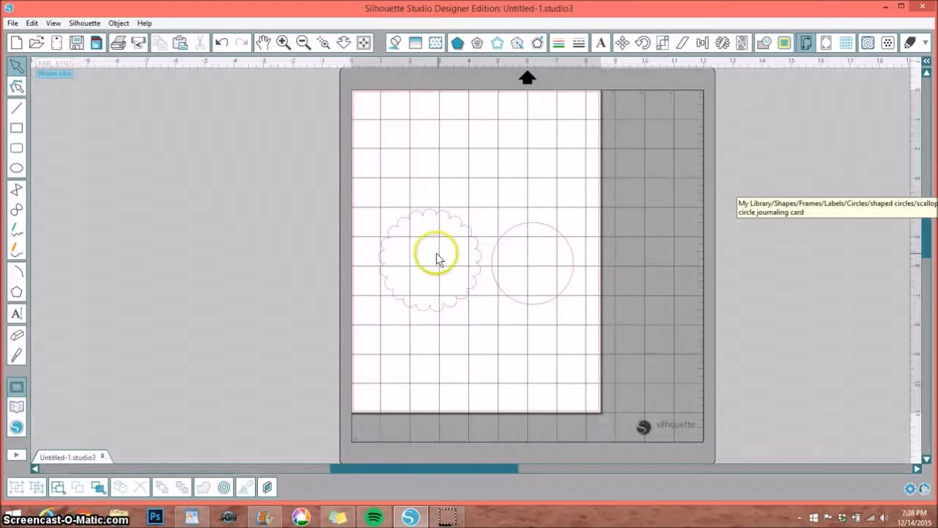
Step: Move the scallop circle card up-left, ungroup it, and select the plain circle
left_click_drag(414, 223, 406, 180)
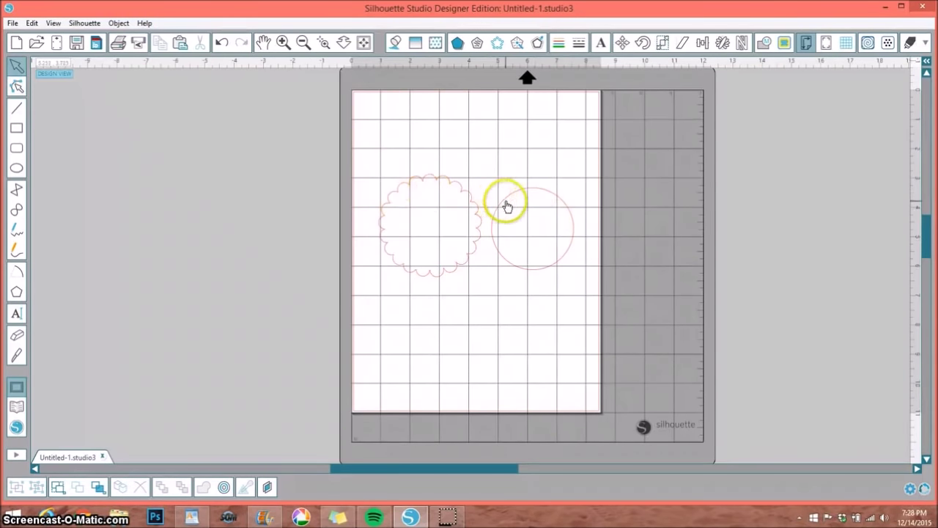
left_click(505, 206)
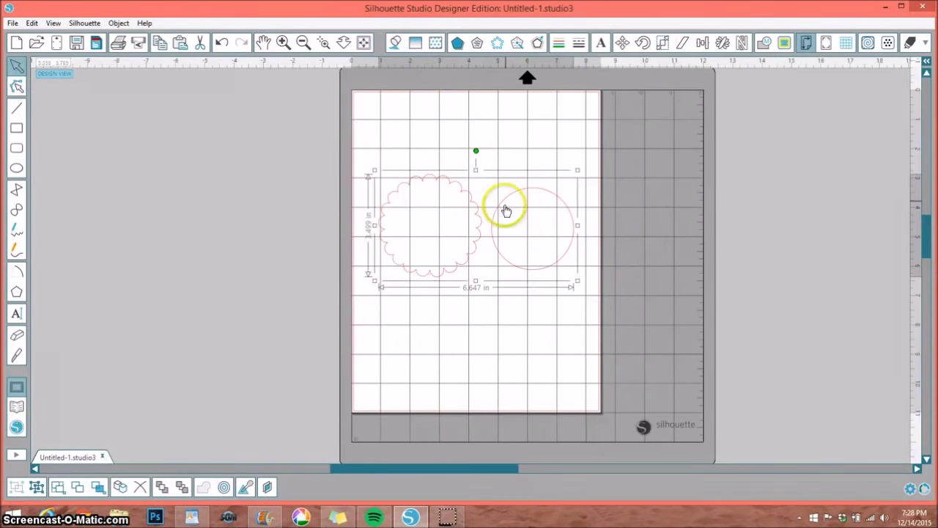
left_click(36, 489)
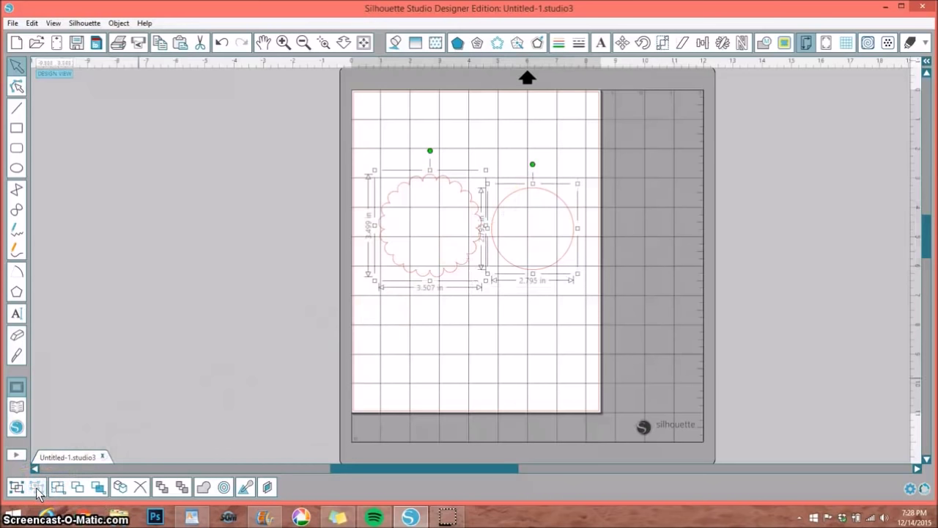
left_click(201, 299)
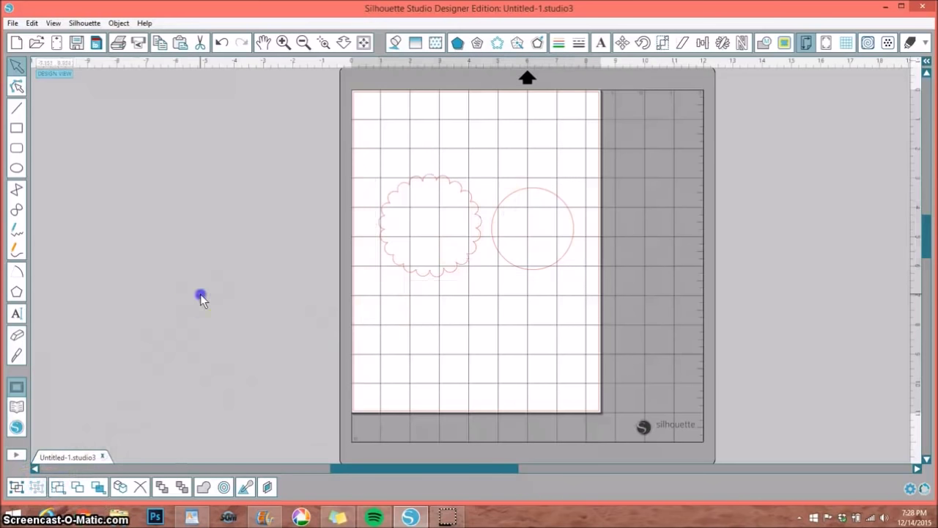
left_click(520, 196)
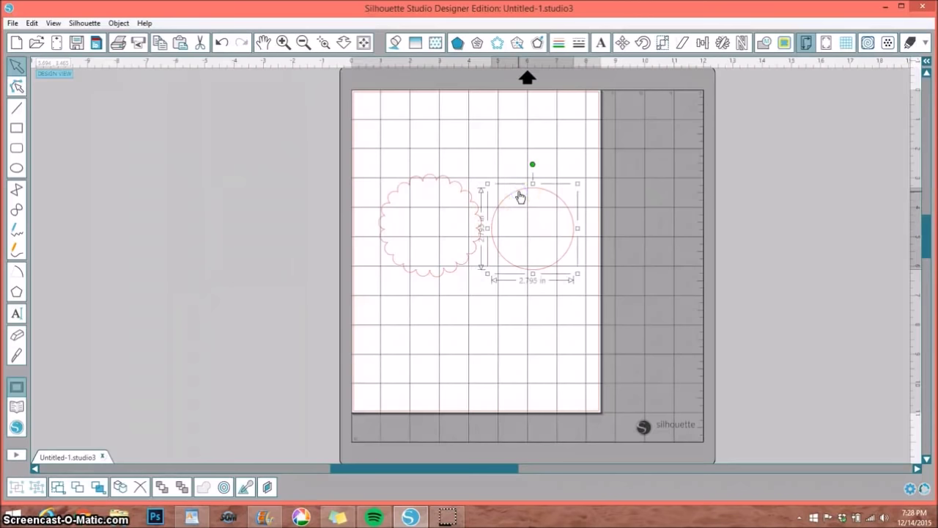
left_click(437, 44)
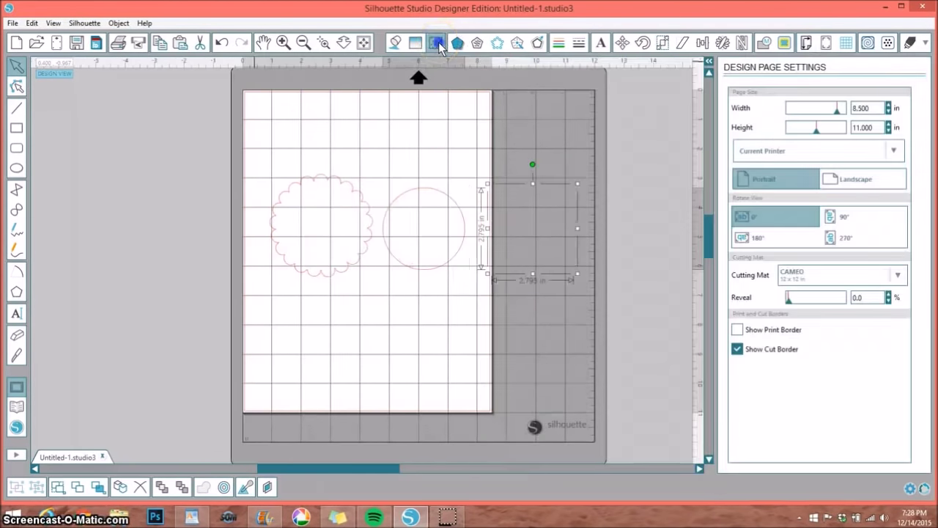
Step: Fill the plain circle with the BasicGrey Juniper Berry pp1 pattern swatch
left_click(438, 45)
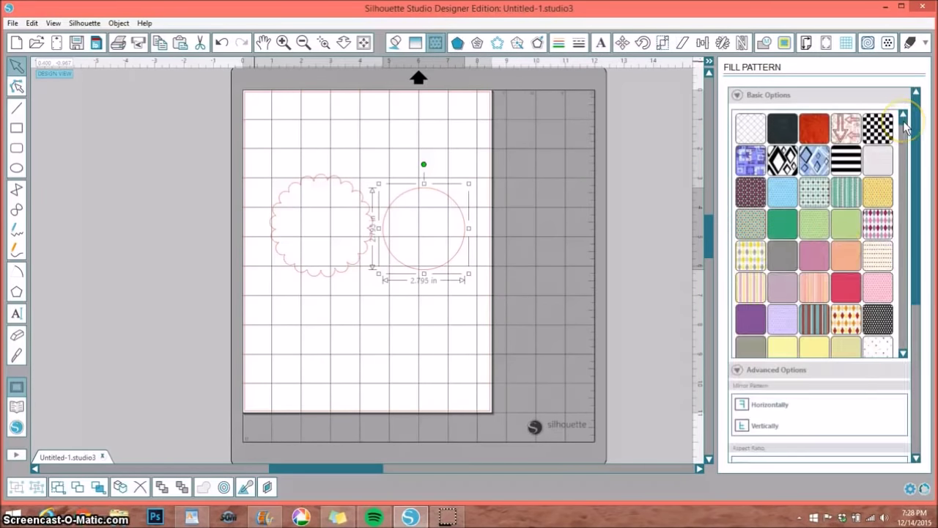
scroll(904, 142, "down", 10)
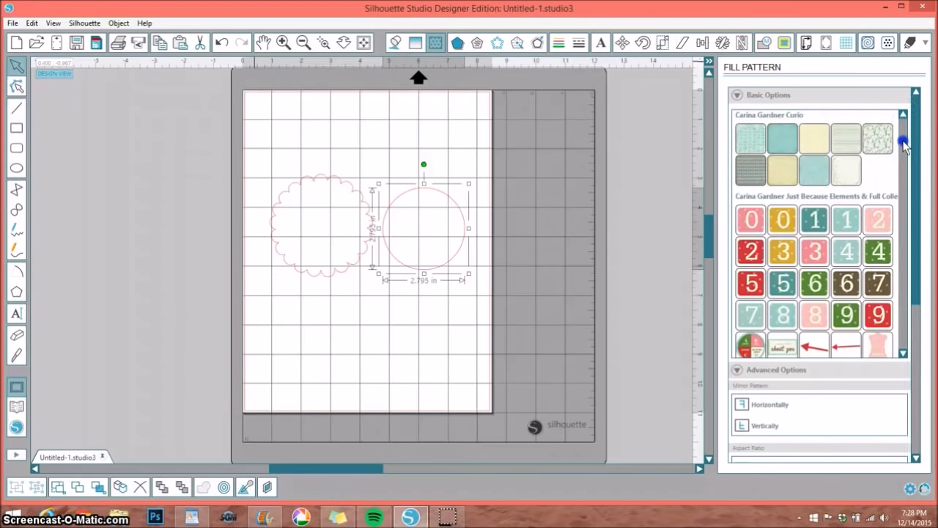
left_click(751, 252)
scroll(751, 251, "up", 5)
left_click(781, 220)
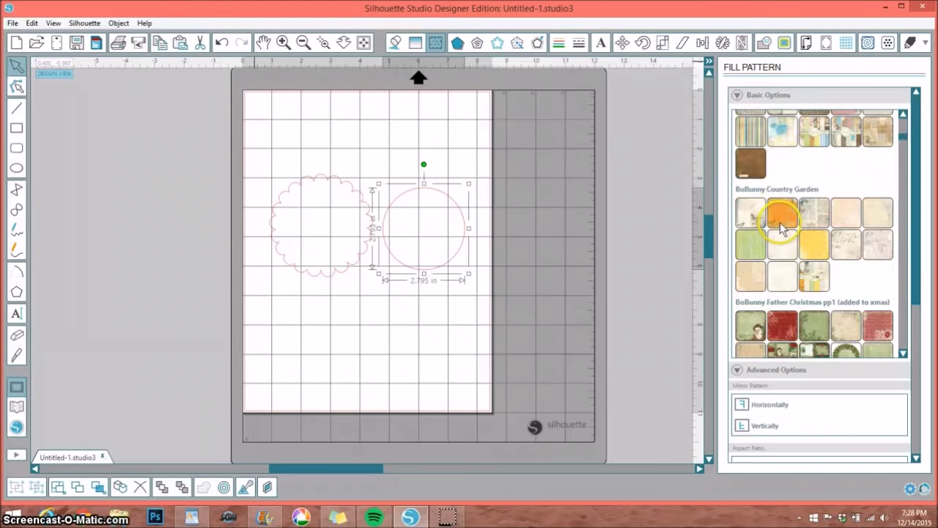
scroll(781, 229, "up", 5)
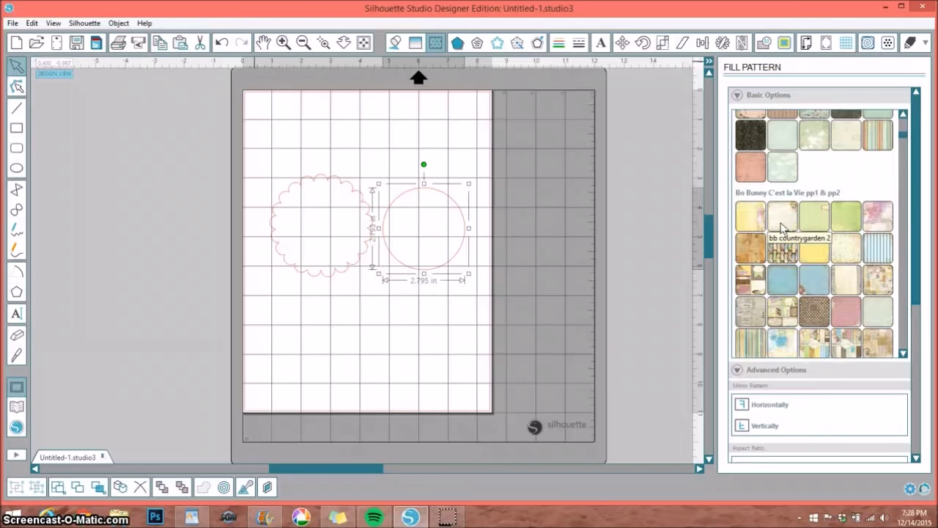
scroll(781, 229, "up", 4)
left_click(782, 197)
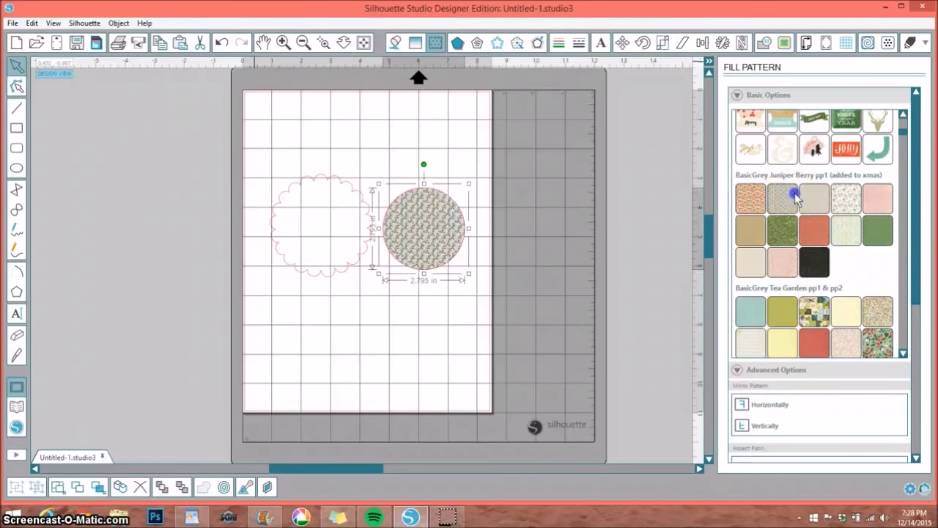
left_click(185, 88)
left_click(323, 43)
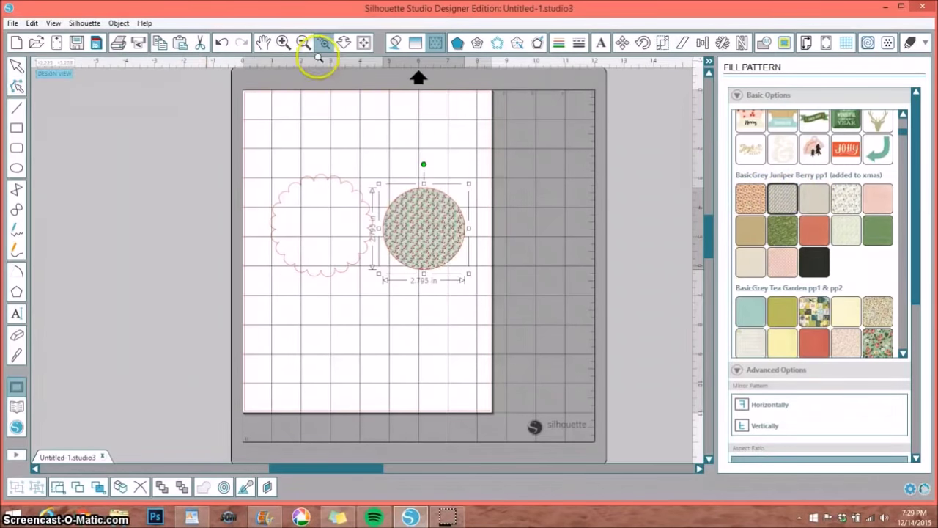
Step: Zoom in on the circle and enlarge its berry pattern to 130.3%
left_click_drag(388, 187, 482, 301)
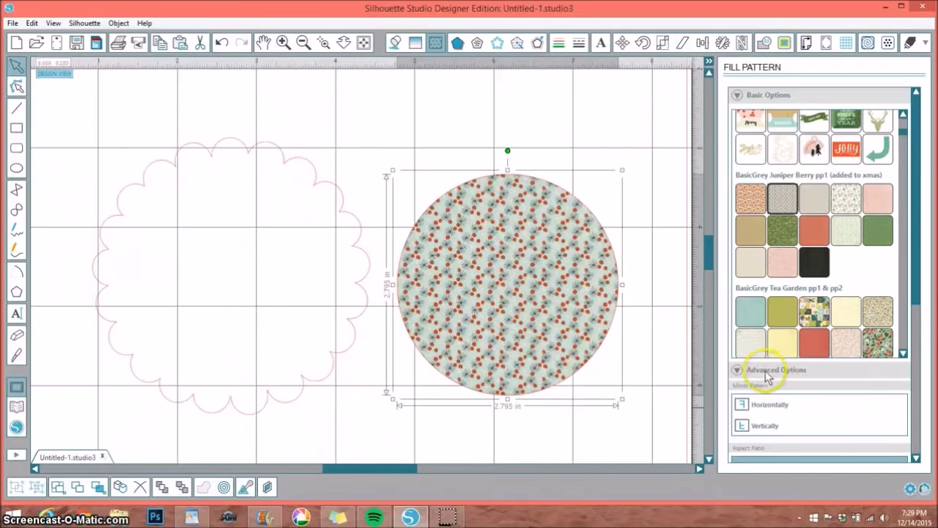
scroll(781, 375, "down", 8)
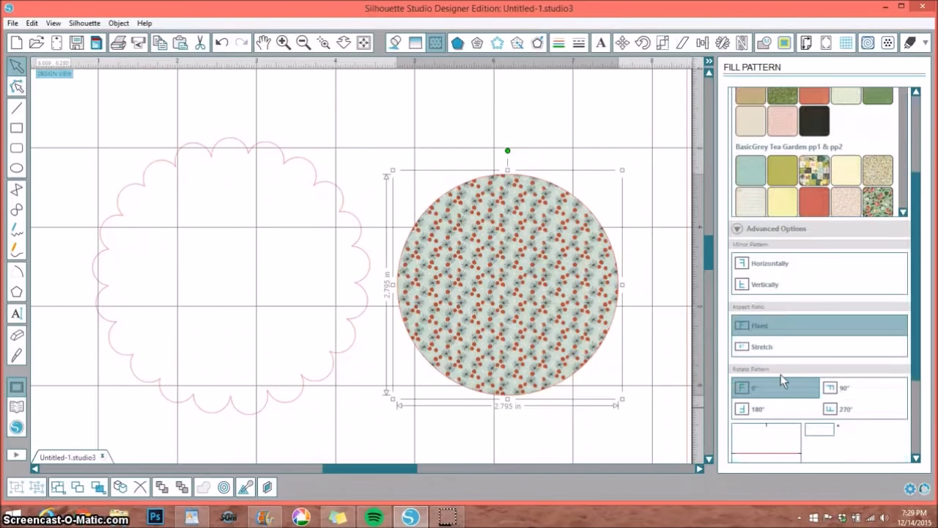
left_click(752, 385)
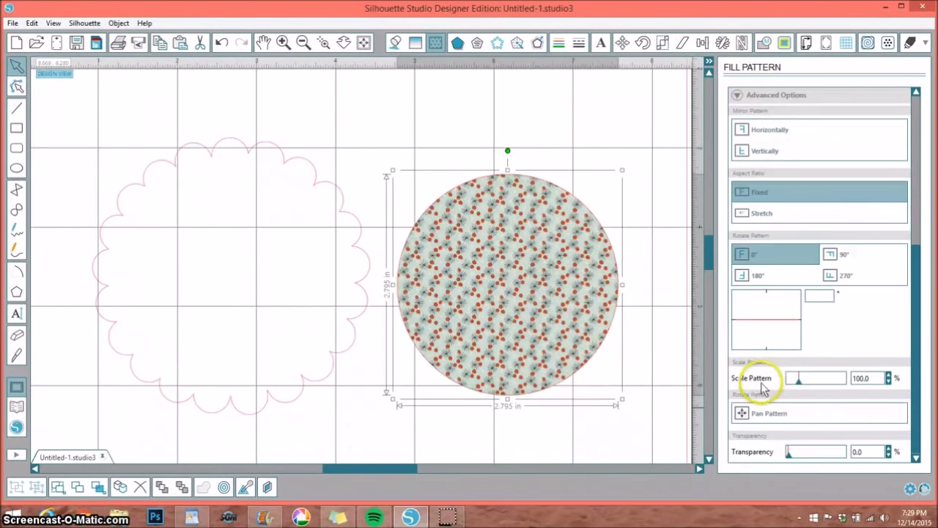
left_click(803, 382)
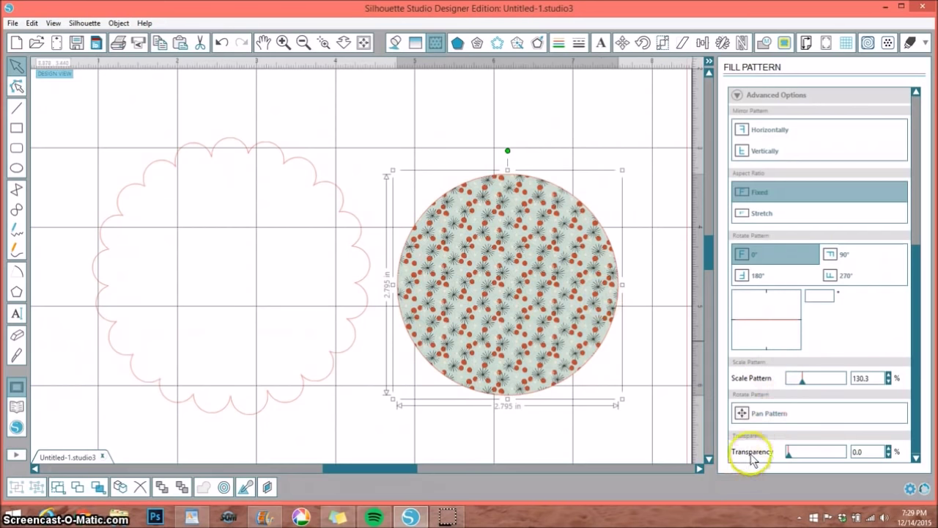
Step: Fade the pattern to 25.3% transparency and move the circle onto the scalloped shape
left_click_drag(790, 458, 794, 460)
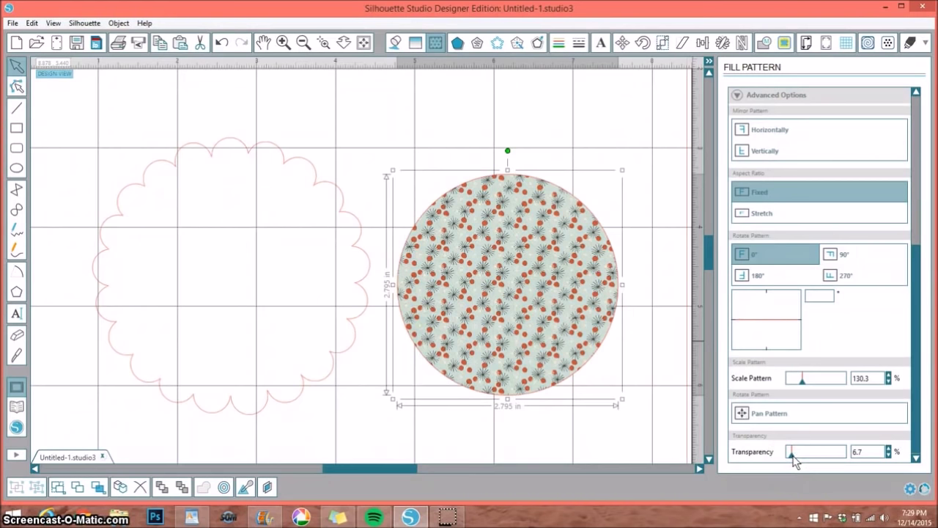
left_click_drag(797, 459, 804, 459)
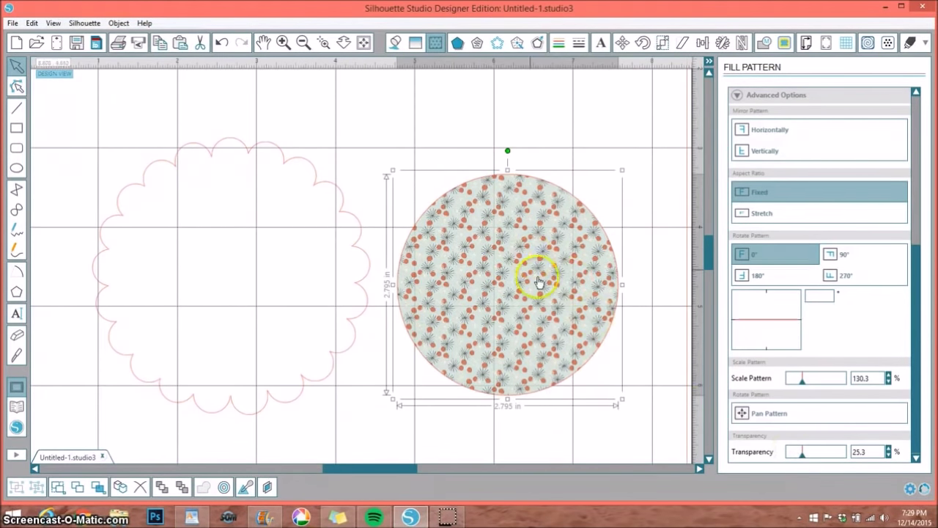
left_click(433, 143)
left_click_drag(534, 262, 313, 233)
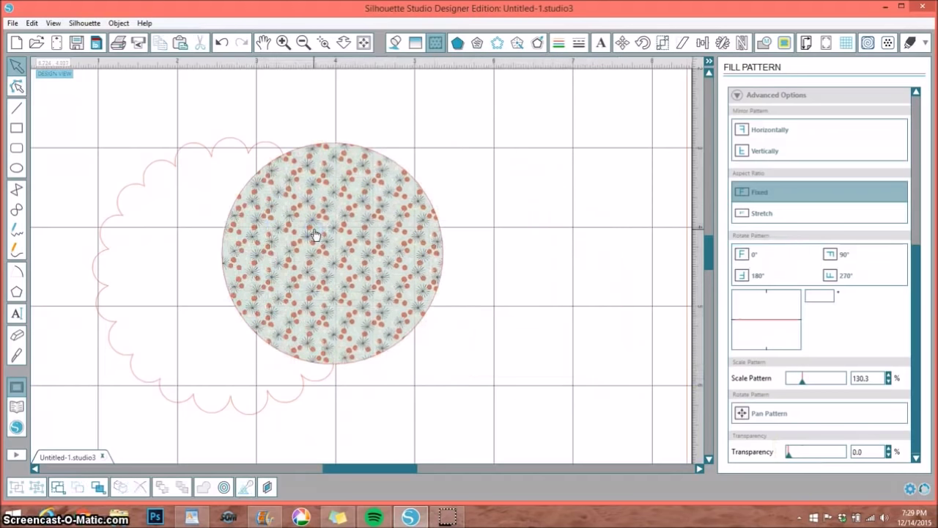
Step: Duplicate the juniper berry circle and shift the copy right so it overlaps
left_click(313, 233)
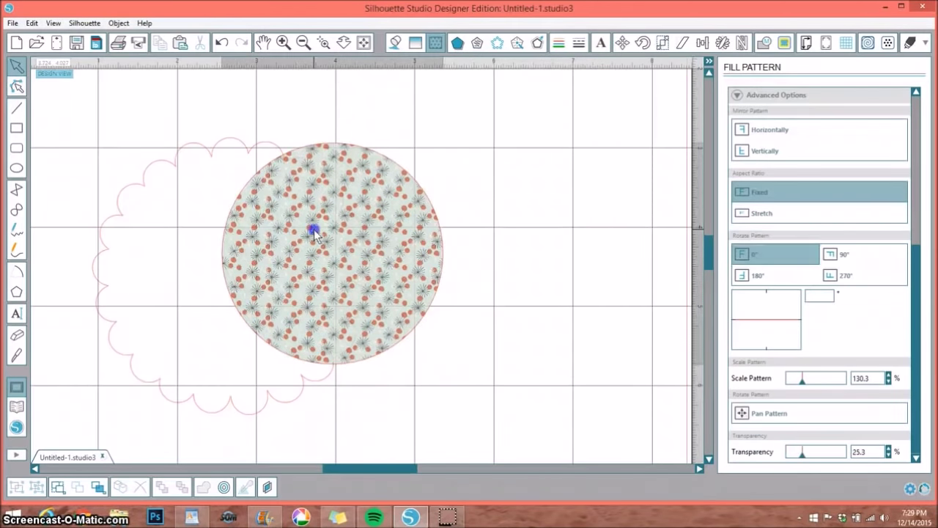
left_click(120, 488)
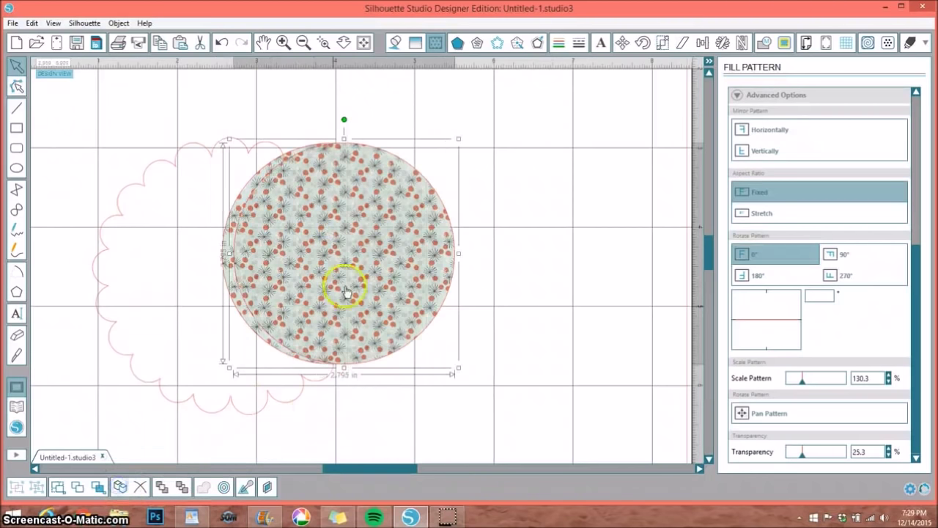
left_click_drag(341, 283, 482, 286)
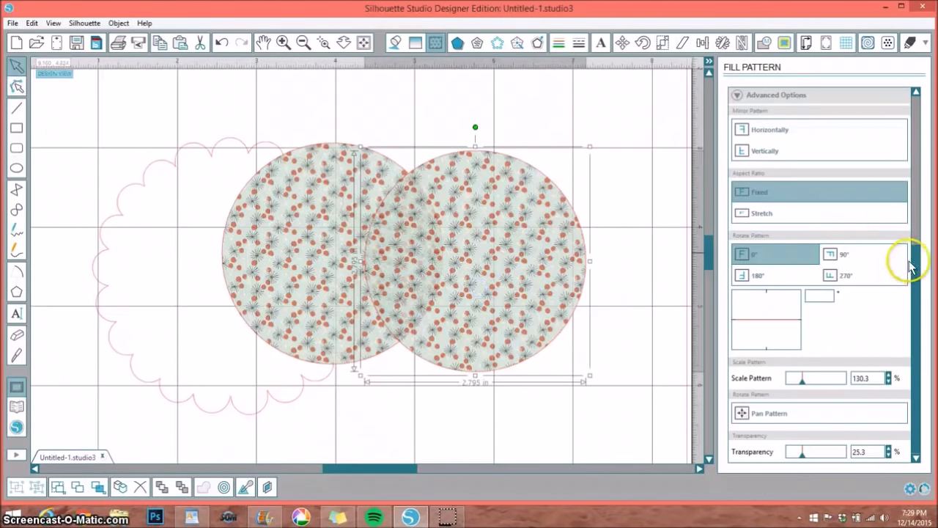
Step: Remove the copy's pattern fill with the blank swatch and browse down the pattern list
scroll(918, 249, "up", 3)
left_click_drag(919, 242, 935, 102)
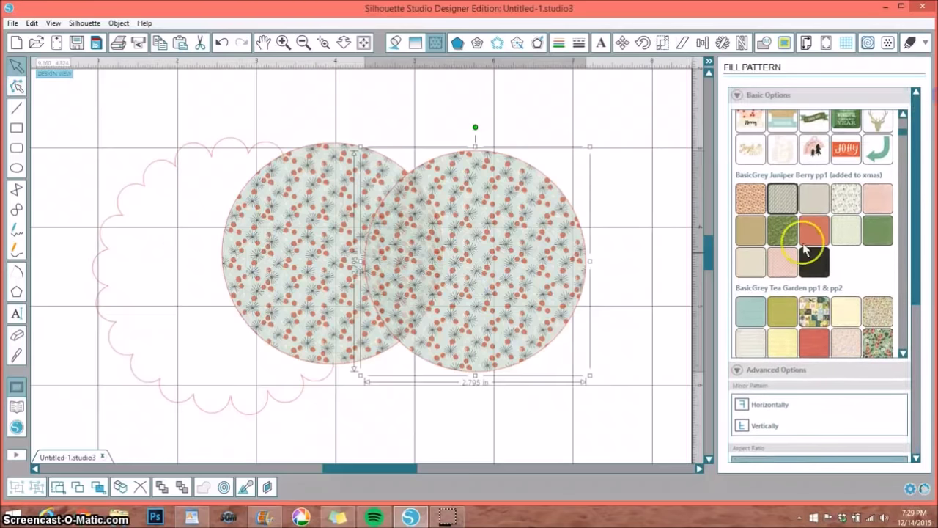
scroll(806, 245, "up", 2)
left_click(908, 121)
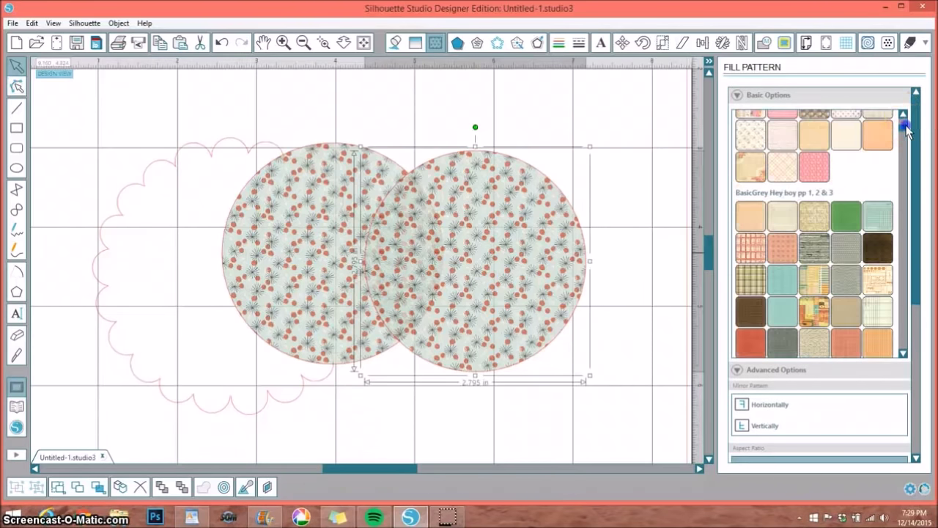
left_click_drag(906, 119, 906, 115)
left_click(757, 130)
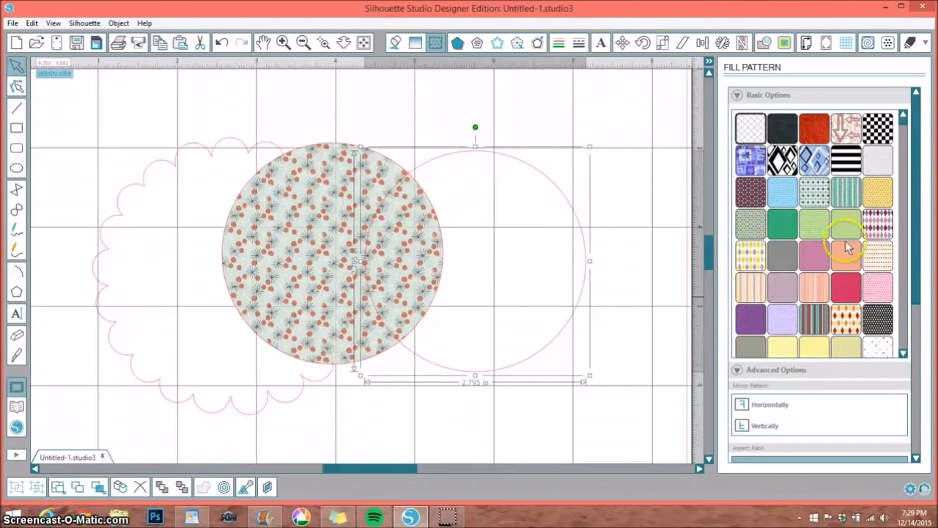
scroll(843, 241, "down", 10)
scroll(811, 234, "down", 3)
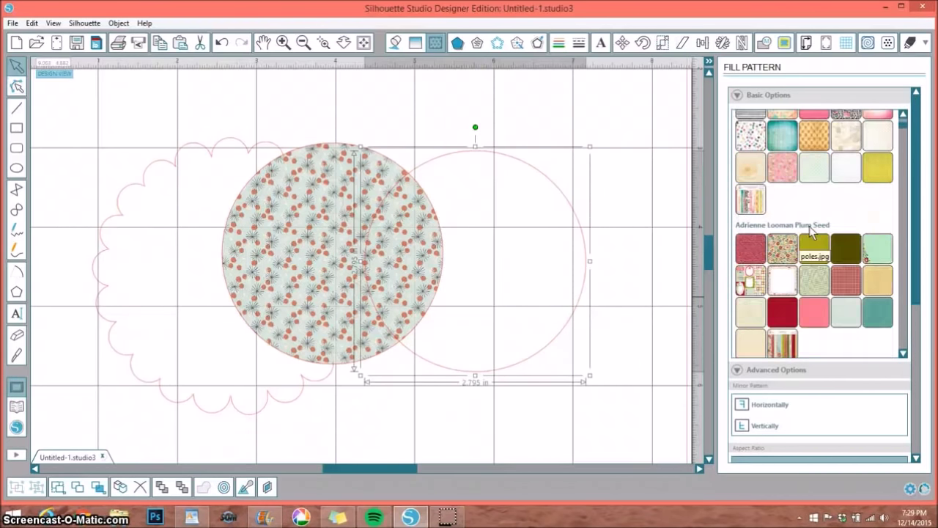
scroll(810, 233, "down", 6)
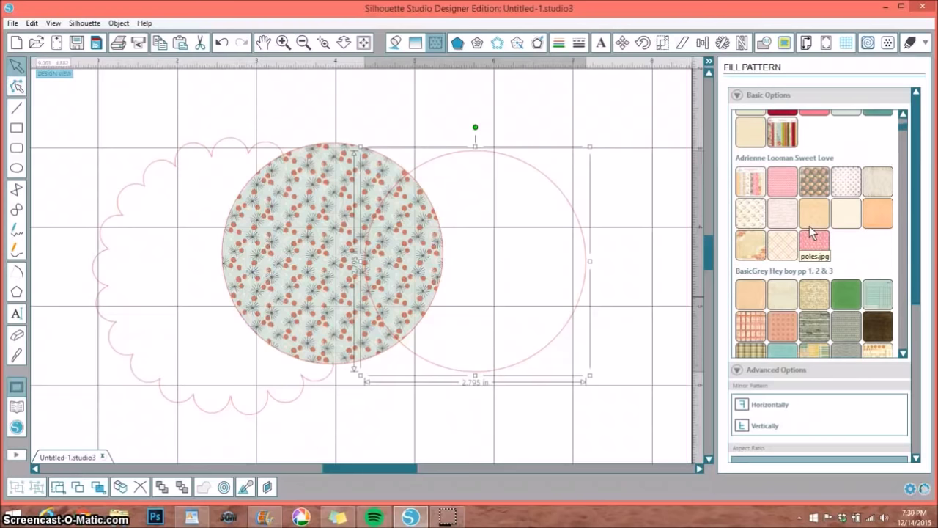
scroll(811, 233, "down", 5)
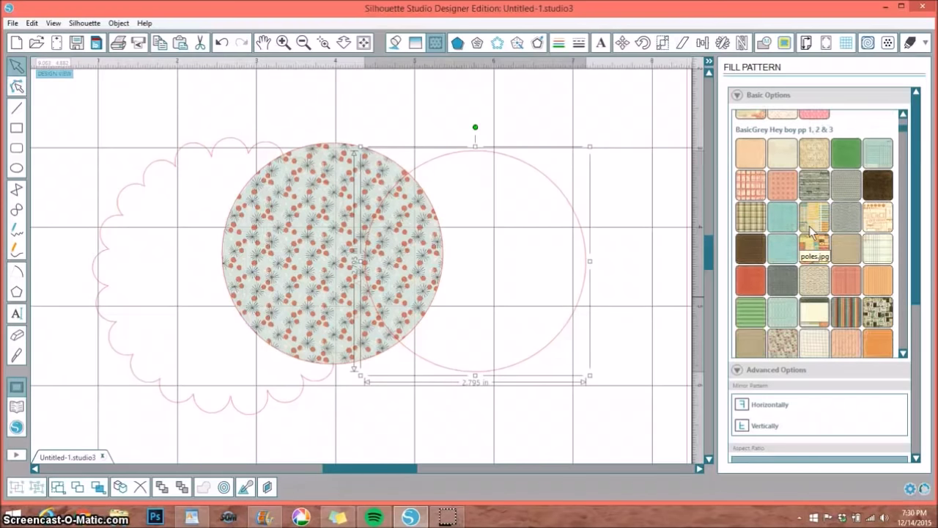
scroll(811, 233, "down", 2)
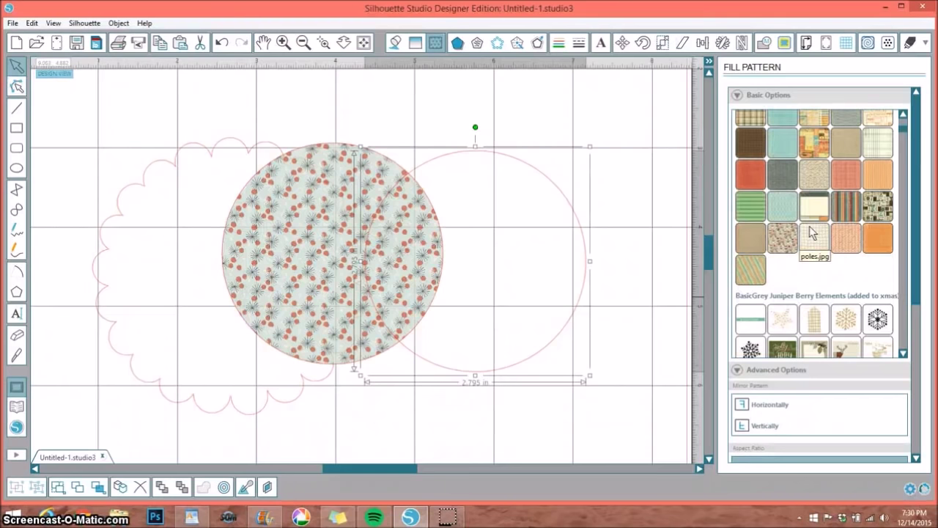
scroll(811, 233, "down", 2)
left_click(806, 221)
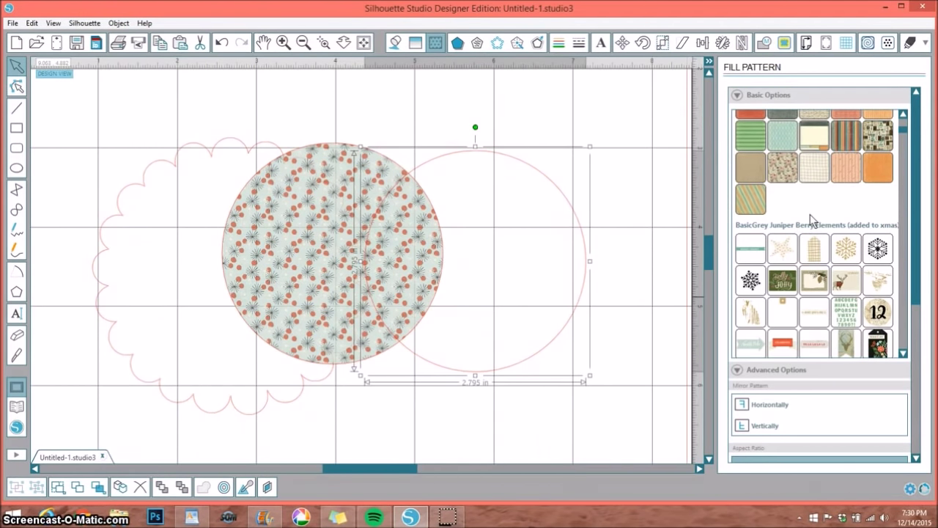
scroll(809, 214, "down", 2)
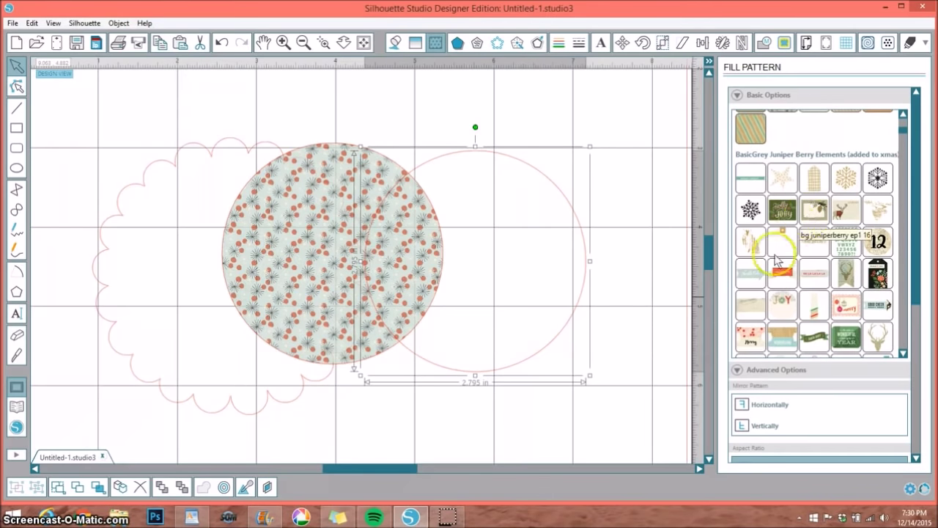
Step: Fill the copied circle with the deer-antler pattern and set its scale to 100.0%
scroll(795, 286, "down", 1)
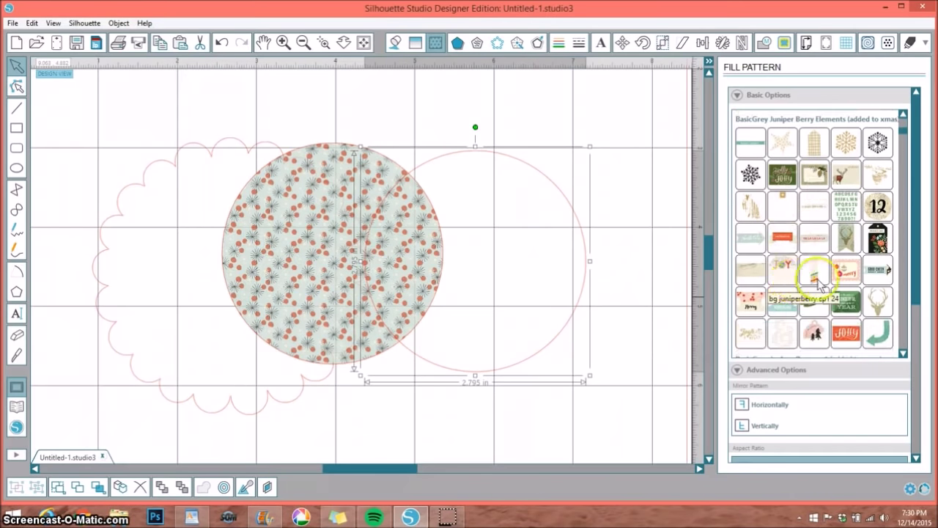
left_click(880, 302)
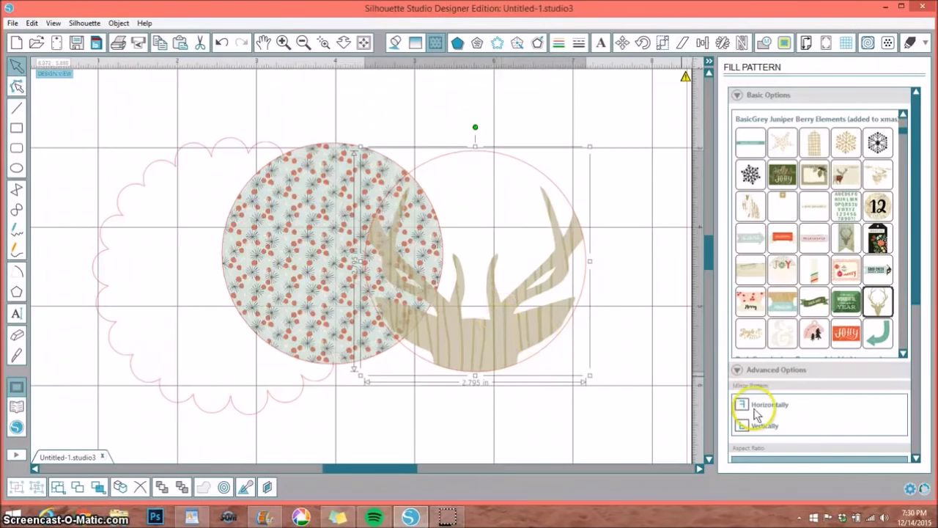
scroll(747, 421, "down", 3)
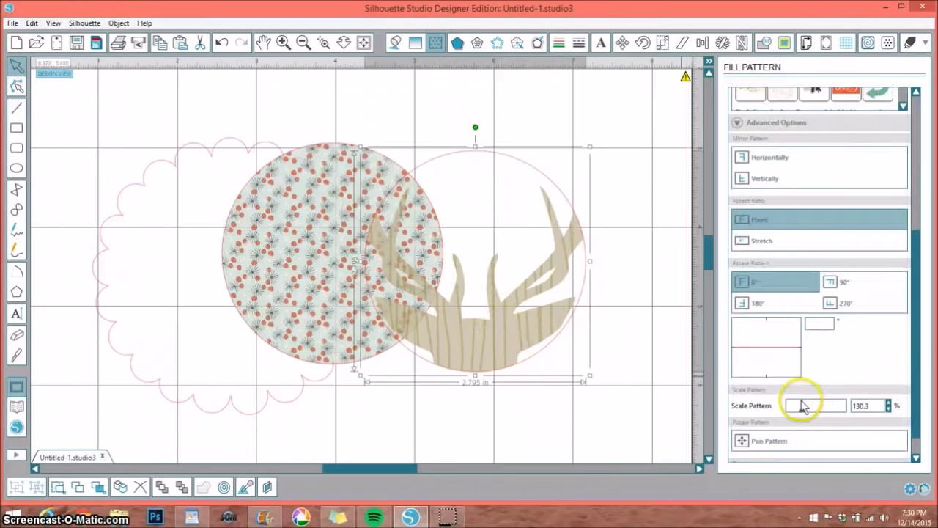
left_click_drag(802, 412, 799, 413)
left_click(887, 403)
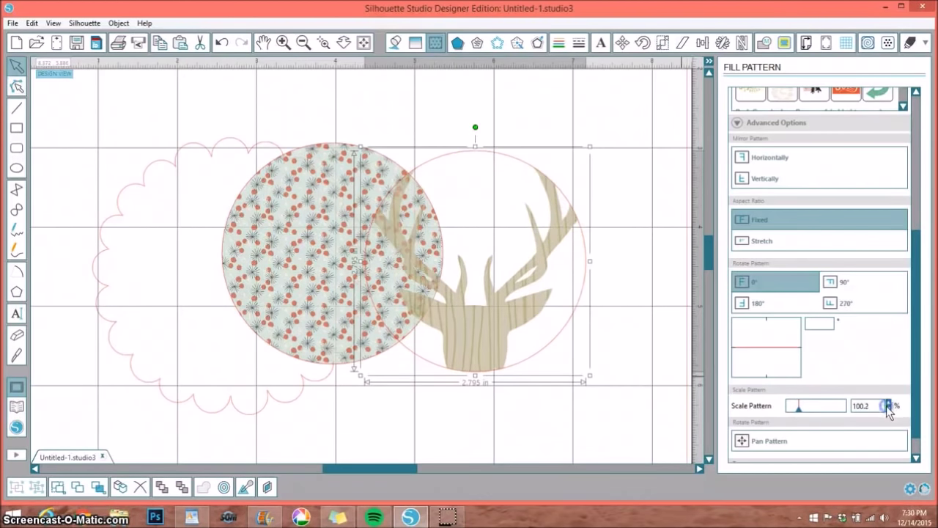
left_click(888, 409)
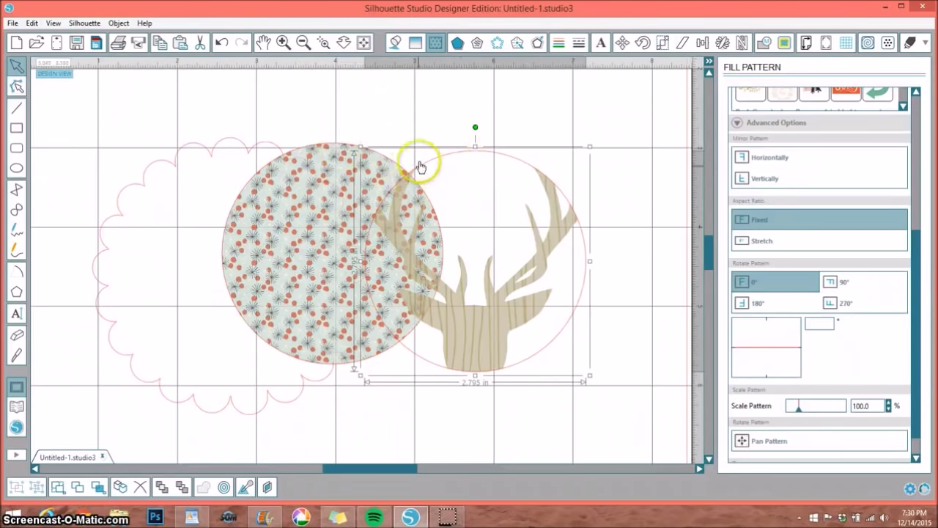
left_click(327, 156)
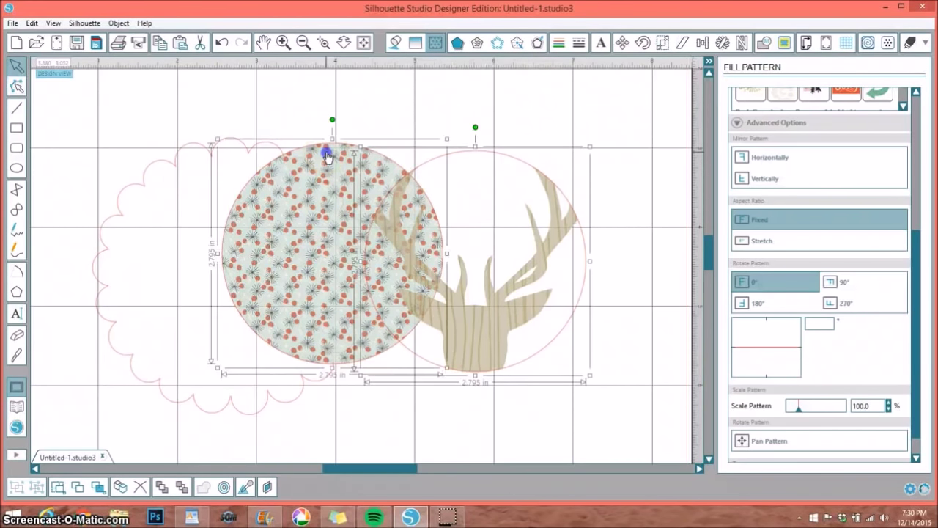
Step: Centre-align the berry and antler circles, then move the layered circle up and right
left_click(702, 44)
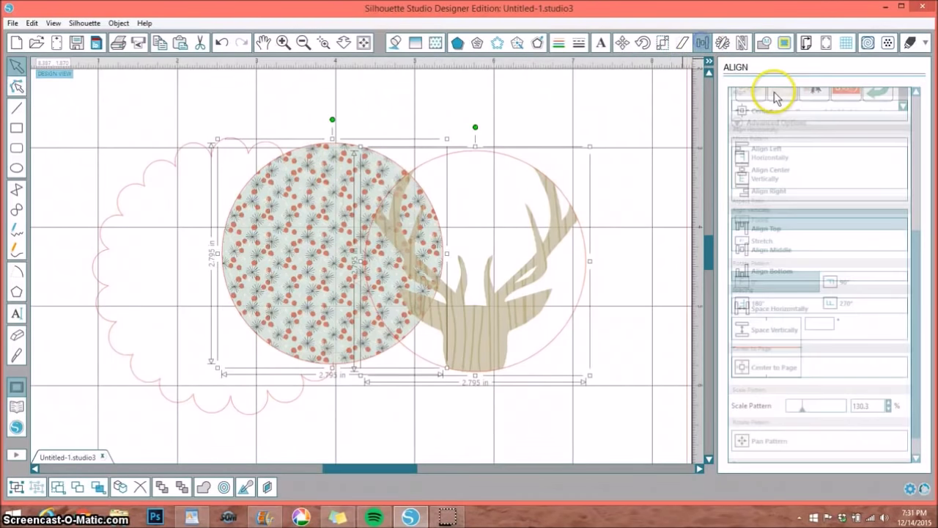
left_click(762, 114)
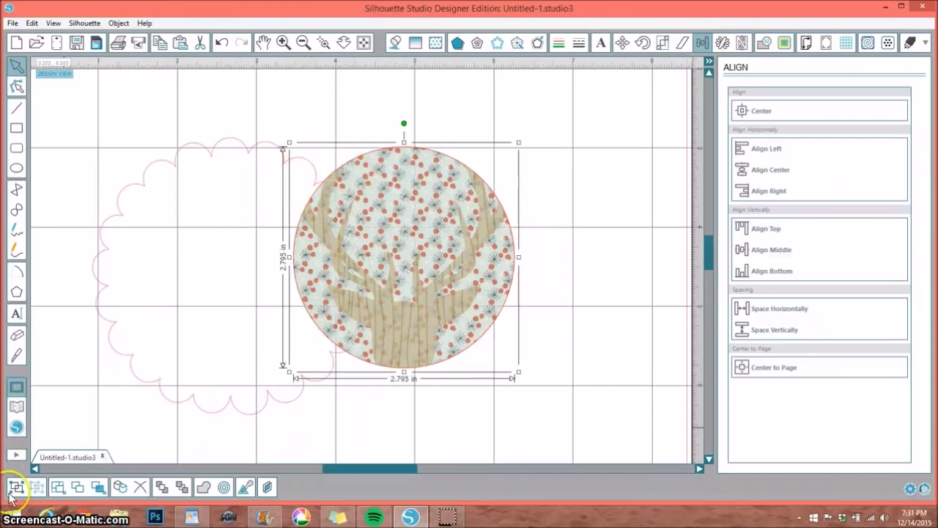
left_click_drag(477, 272, 463, 284)
scroll(373, 201, "down", 2)
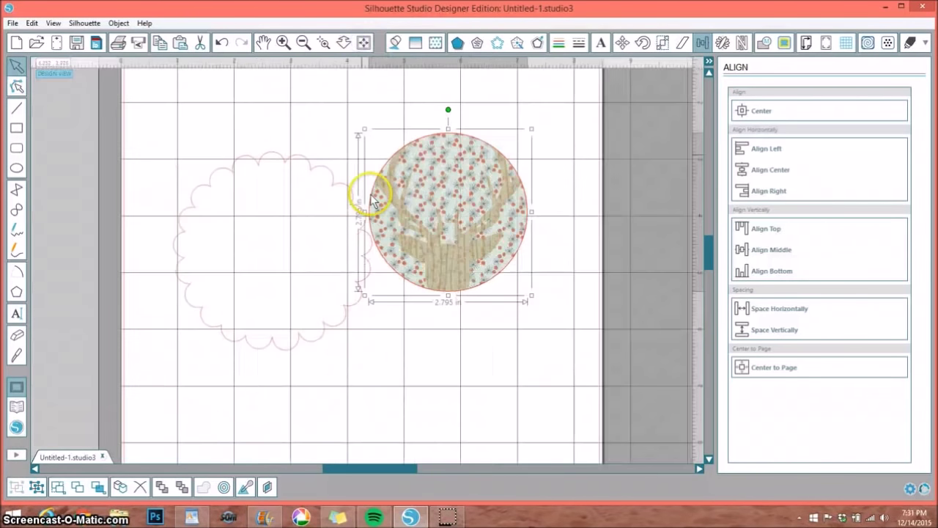
scroll(374, 201, "down", 2)
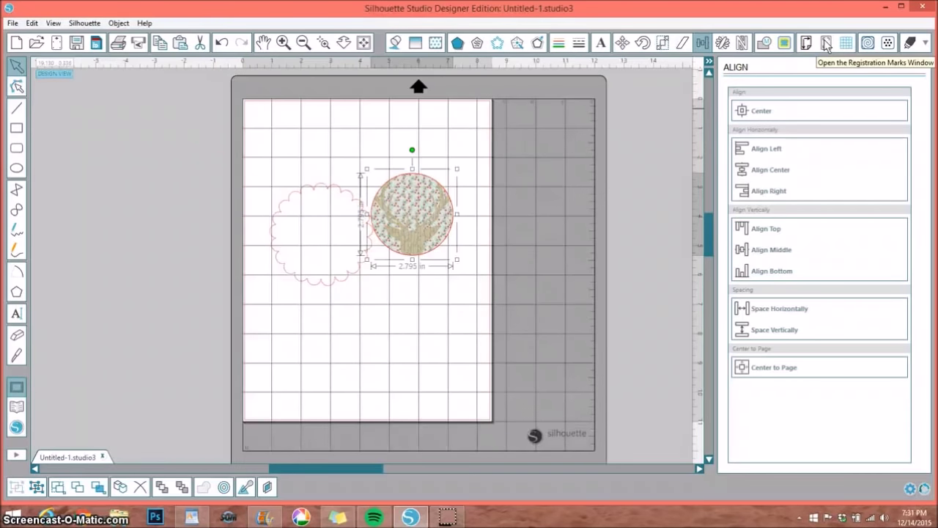
Step: Turn on Type 1 registration marks for the page
left_click(827, 46)
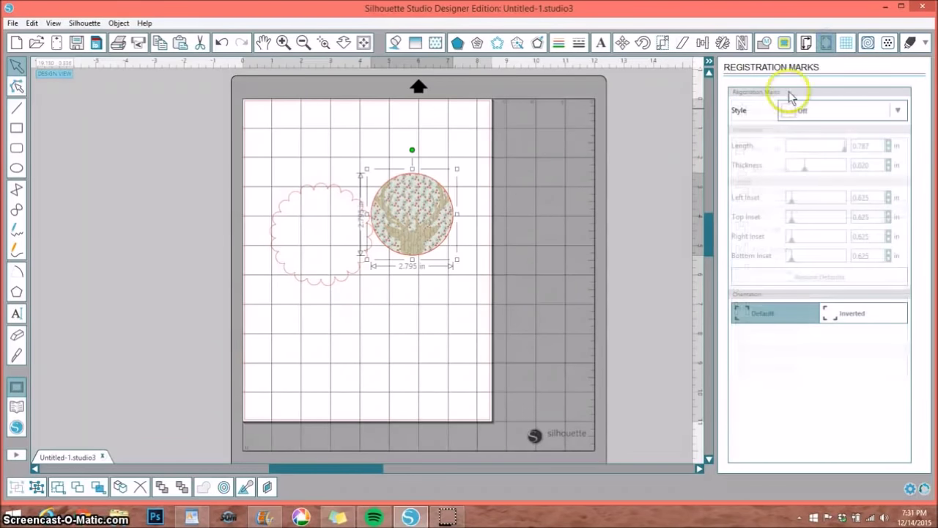
left_click(795, 116)
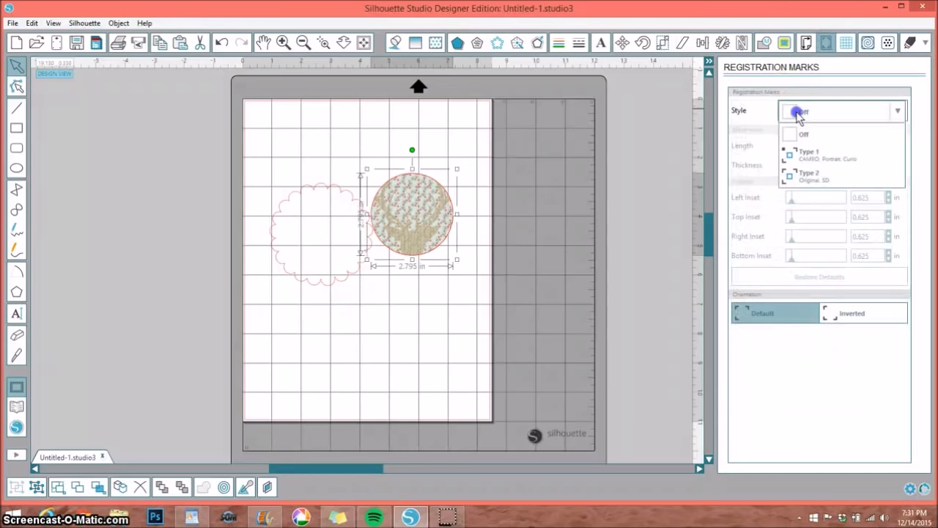
left_click(793, 154)
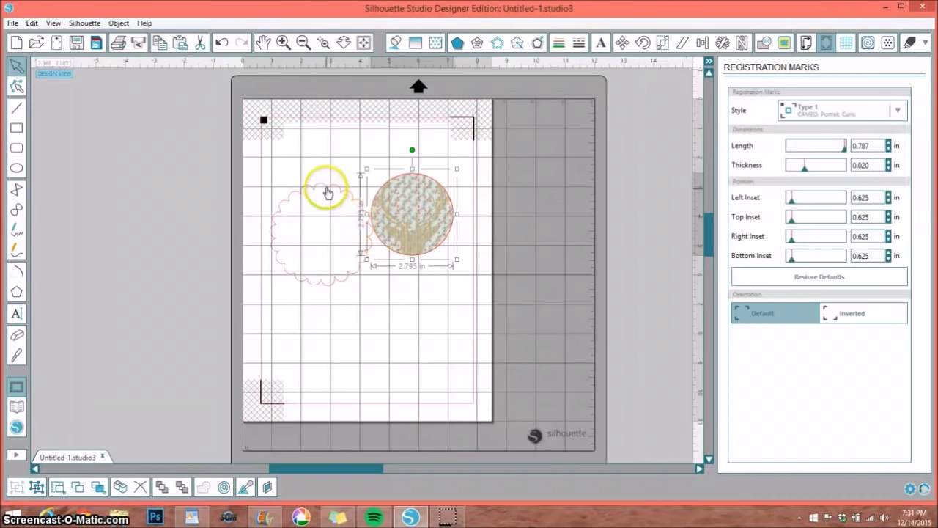
Step: Arrange the layered circle near the page top with the scalloped shape below it
left_click_drag(327, 193, 341, 230)
left_click_drag(419, 205, 347, 162)
left_click_drag(349, 229, 370, 230)
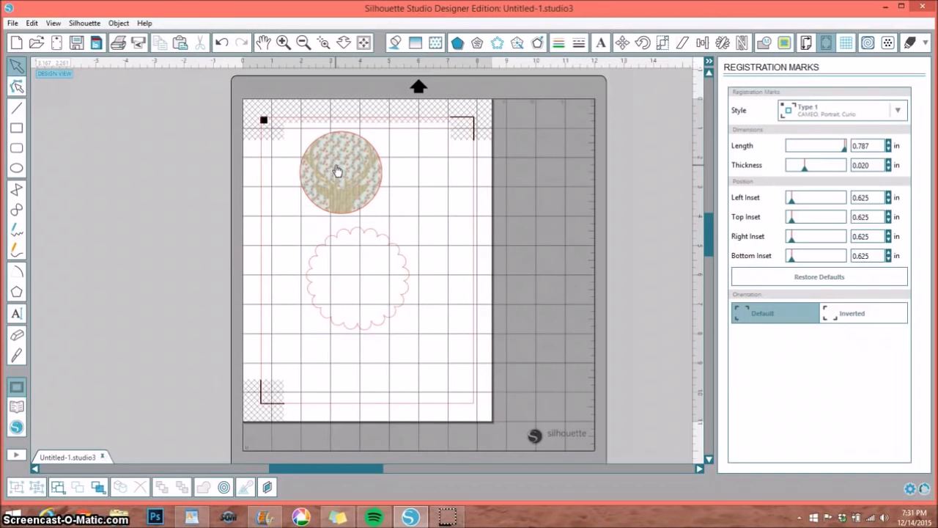
Step: Place the 'Believe in Magic' phrase from the library's X-mas Words/Sayings folder
left_click(16, 407)
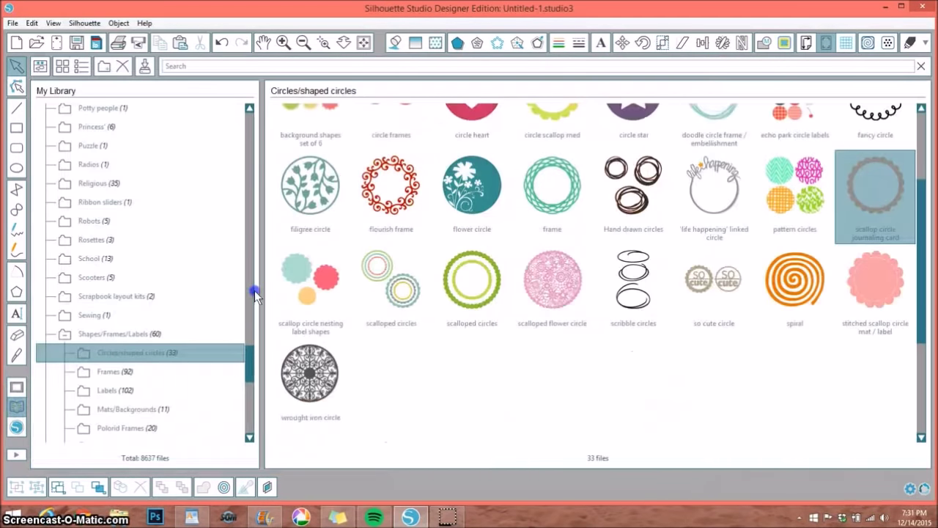
left_click_drag(255, 290, 256, 193)
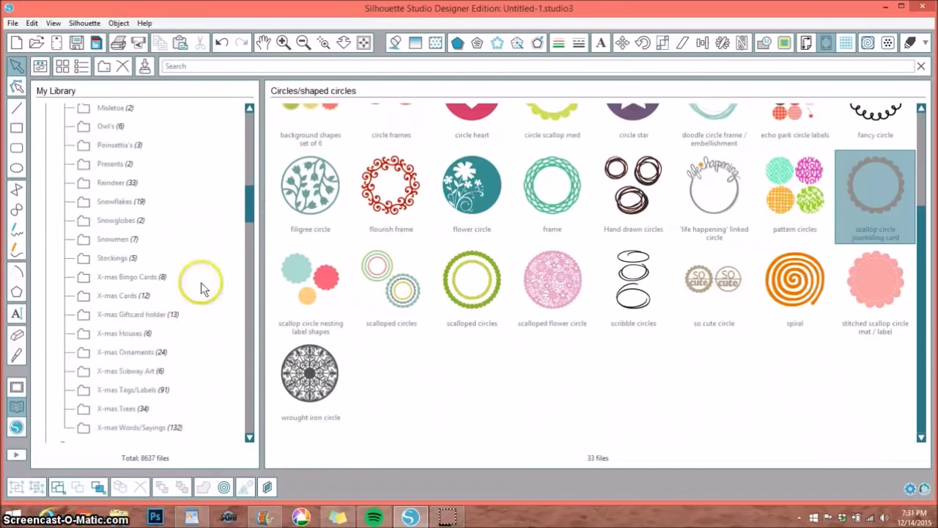
left_click(128, 429)
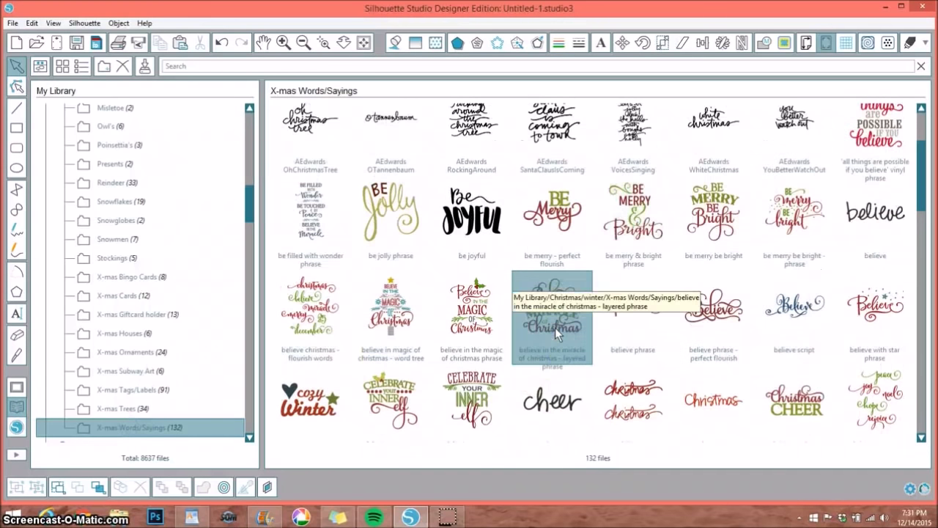
scroll(554, 332, "up", 3)
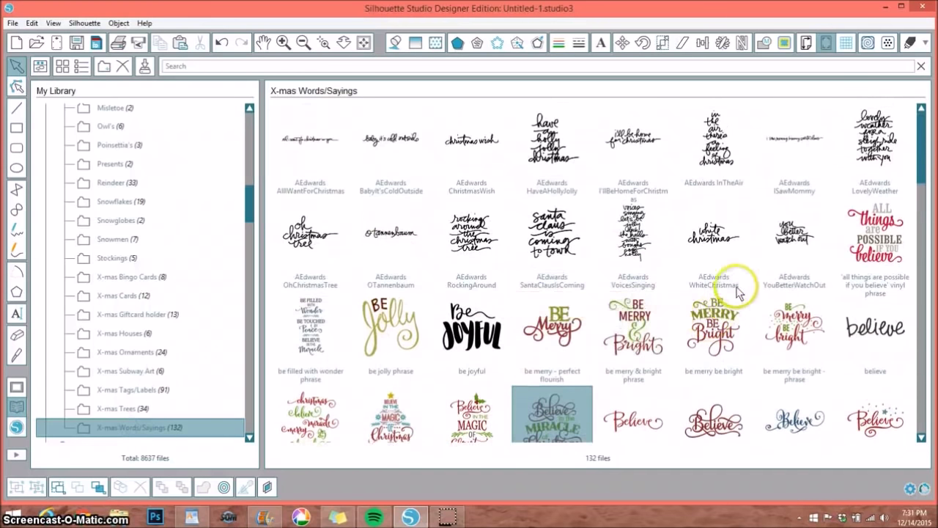
scroll(737, 290, "down", 3)
scroll(738, 291, "down", 6)
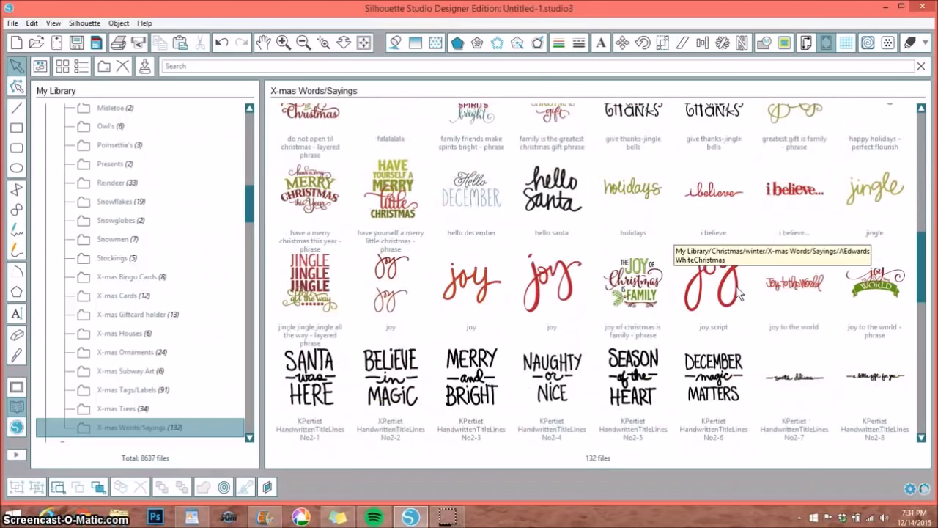
scroll(737, 290, "down", 1)
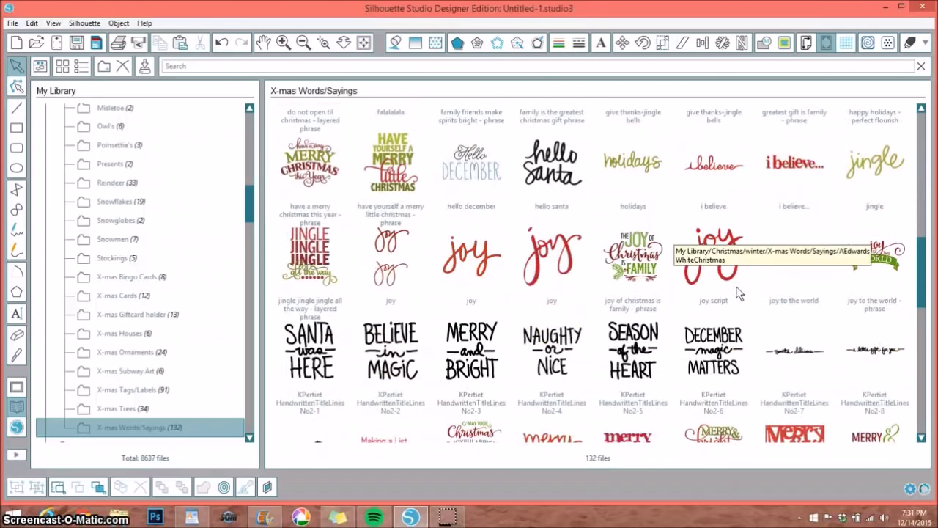
double_click(402, 343)
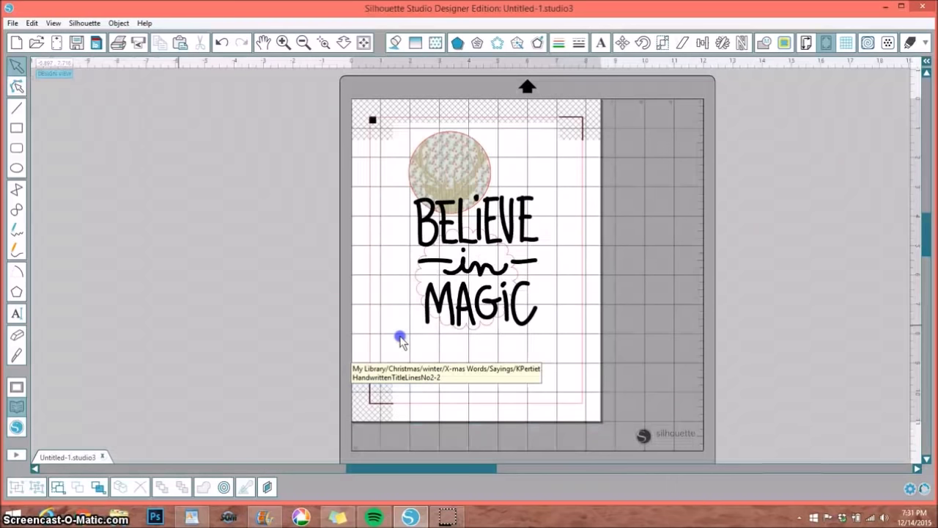
Step: Shrink the phrase to about 1.3 in wide and centre it on the patterned circle
left_click(501, 223)
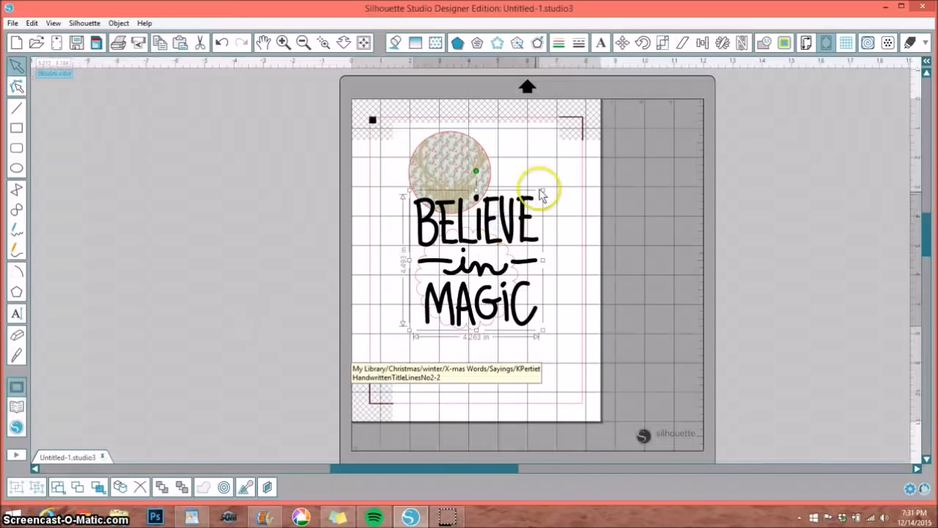
left_click_drag(541, 190, 441, 165)
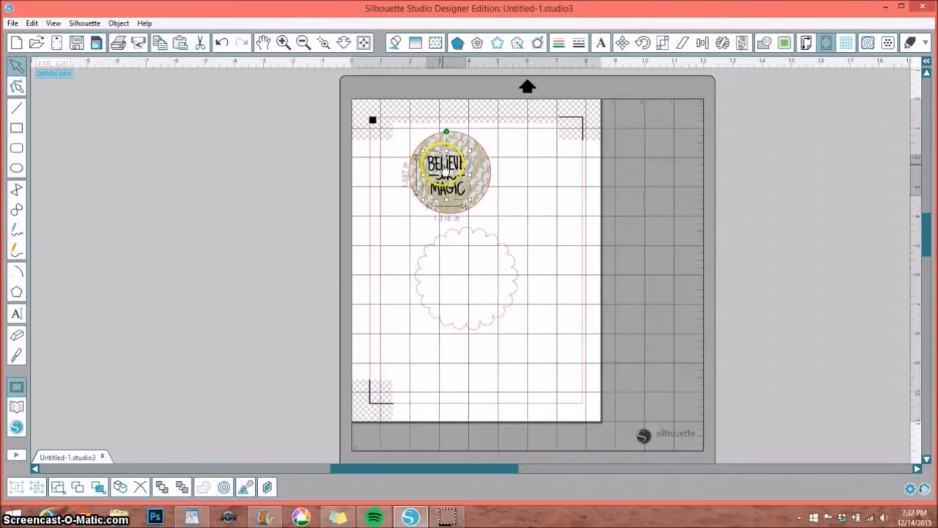
left_click_drag(444, 167, 472, 150)
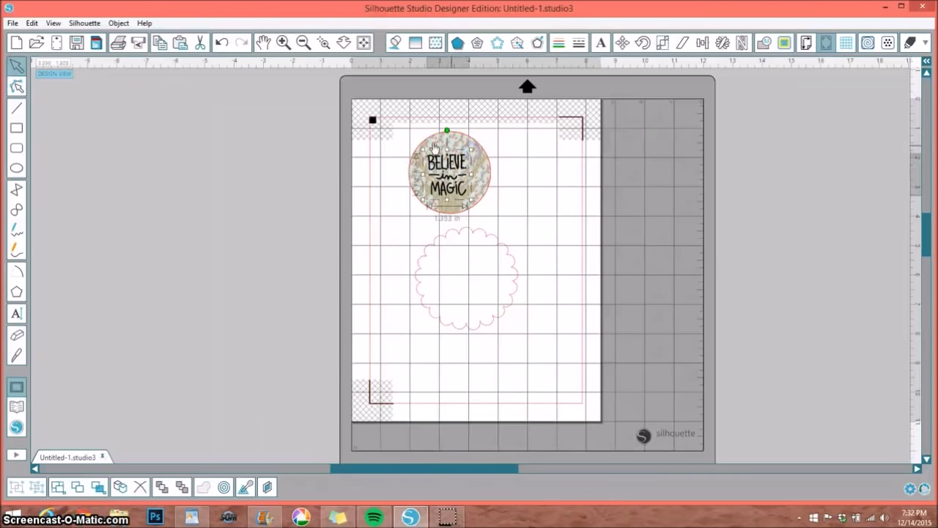
left_click(469, 184)
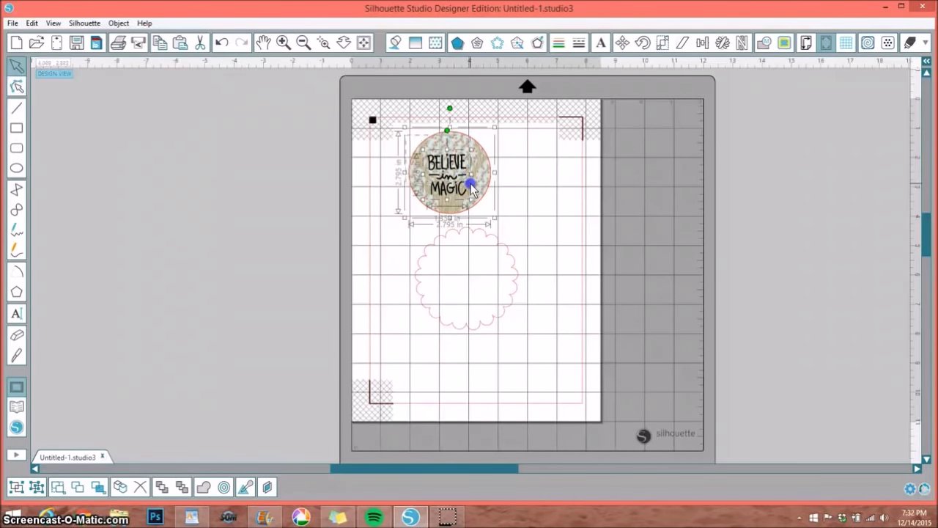
left_click(445, 186)
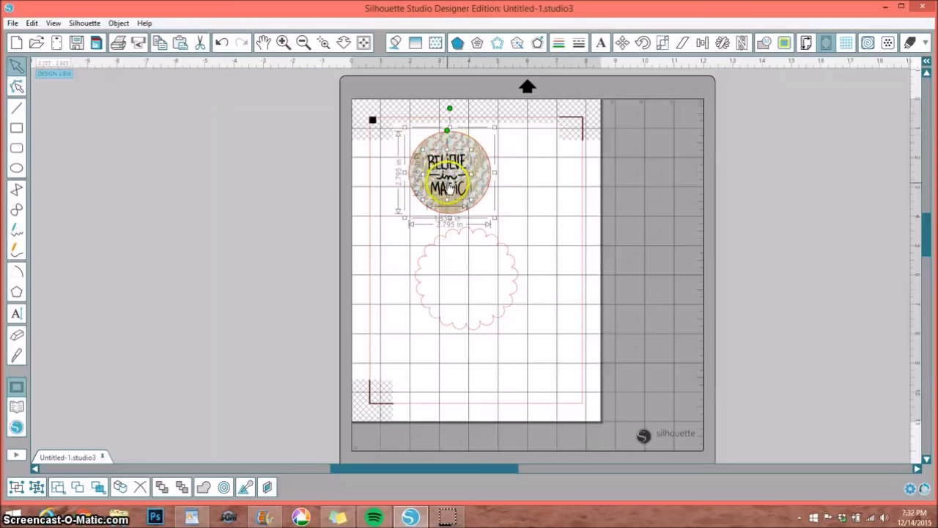
left_click(702, 43)
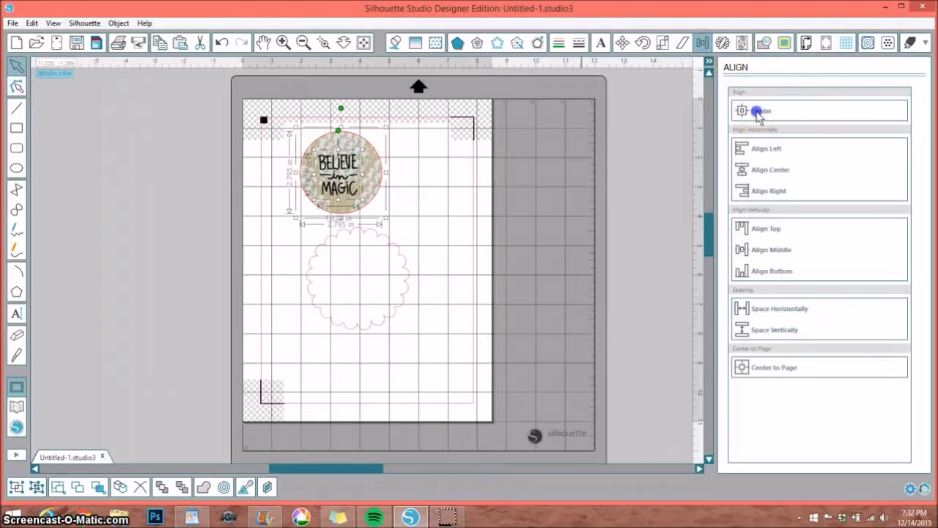
left_click(758, 113)
left_click(449, 210)
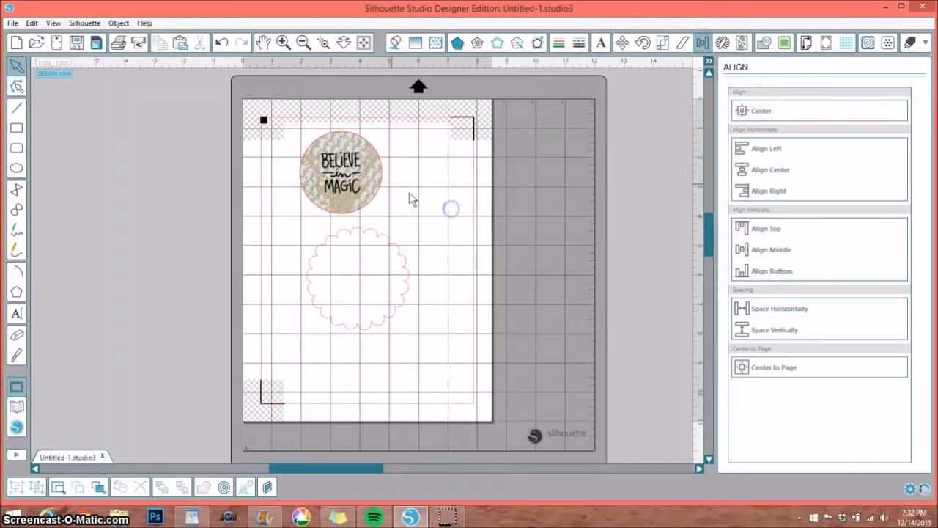
Step: Enlarge the phrase slightly and recentre it within the circle
left_click(343, 192)
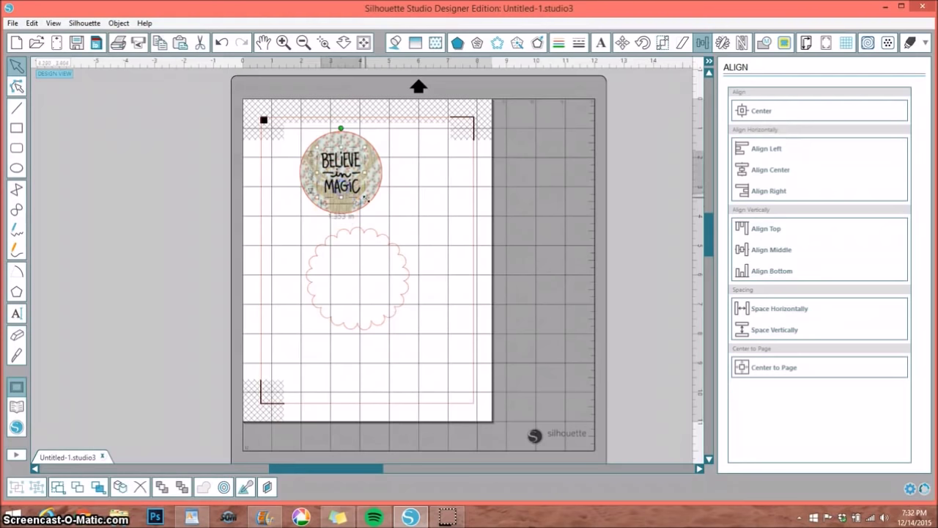
left_click_drag(367, 199, 372, 208)
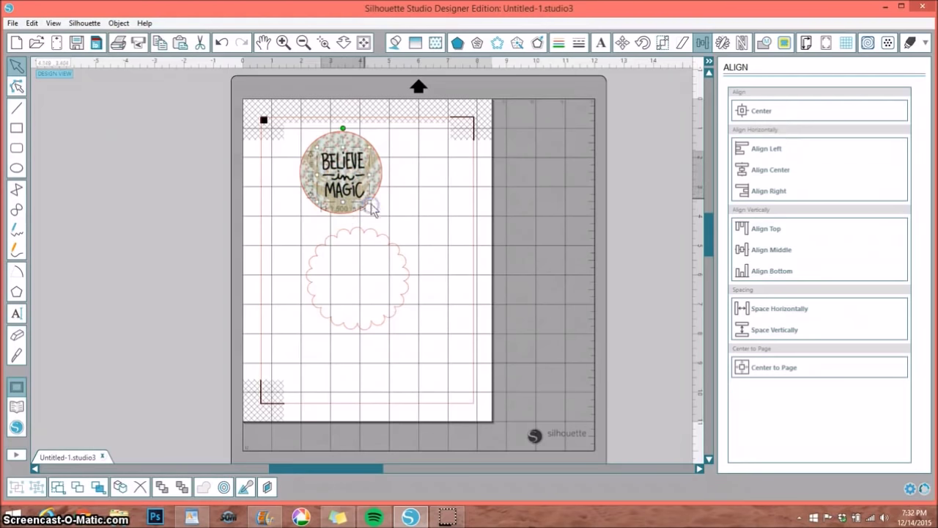
left_click(331, 137, "shift")
left_click(768, 112)
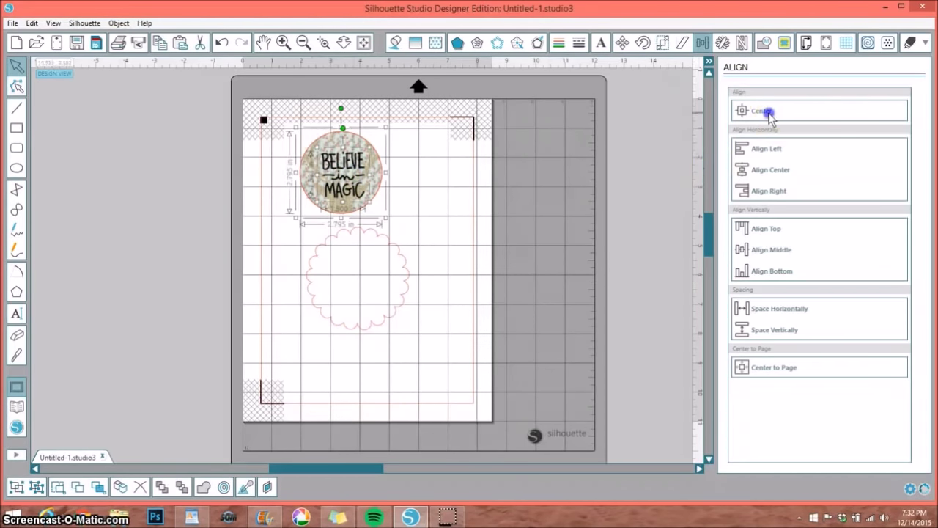
left_click(399, 200)
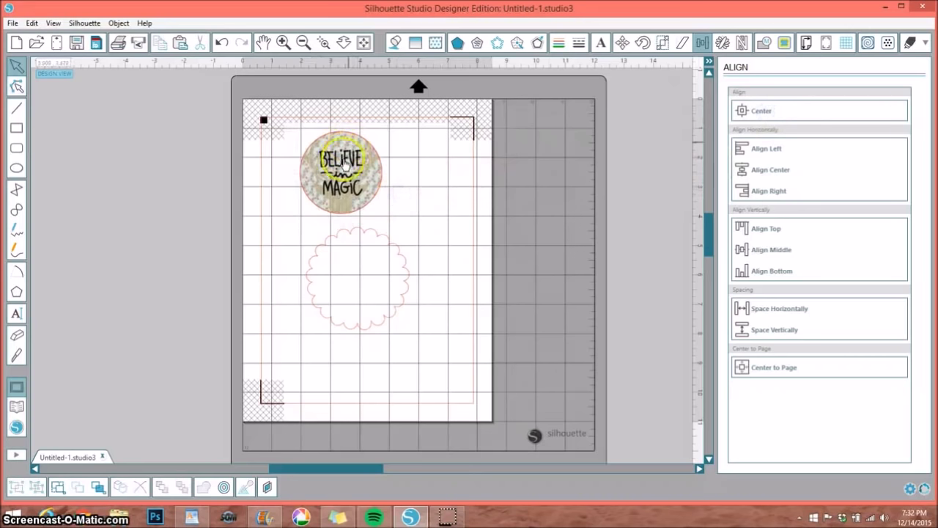